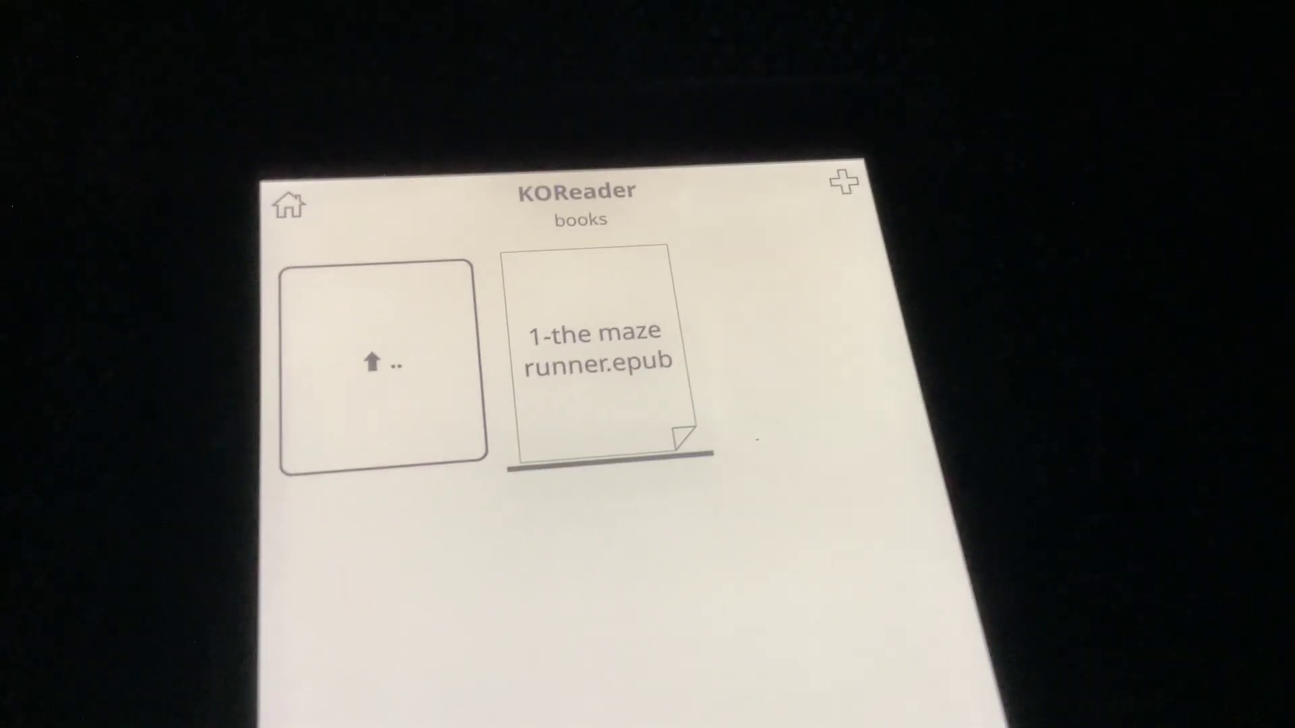
Go from the main settings menu, past a detour into gestures, to Screen > Sleep screen
left_click(506, 202)
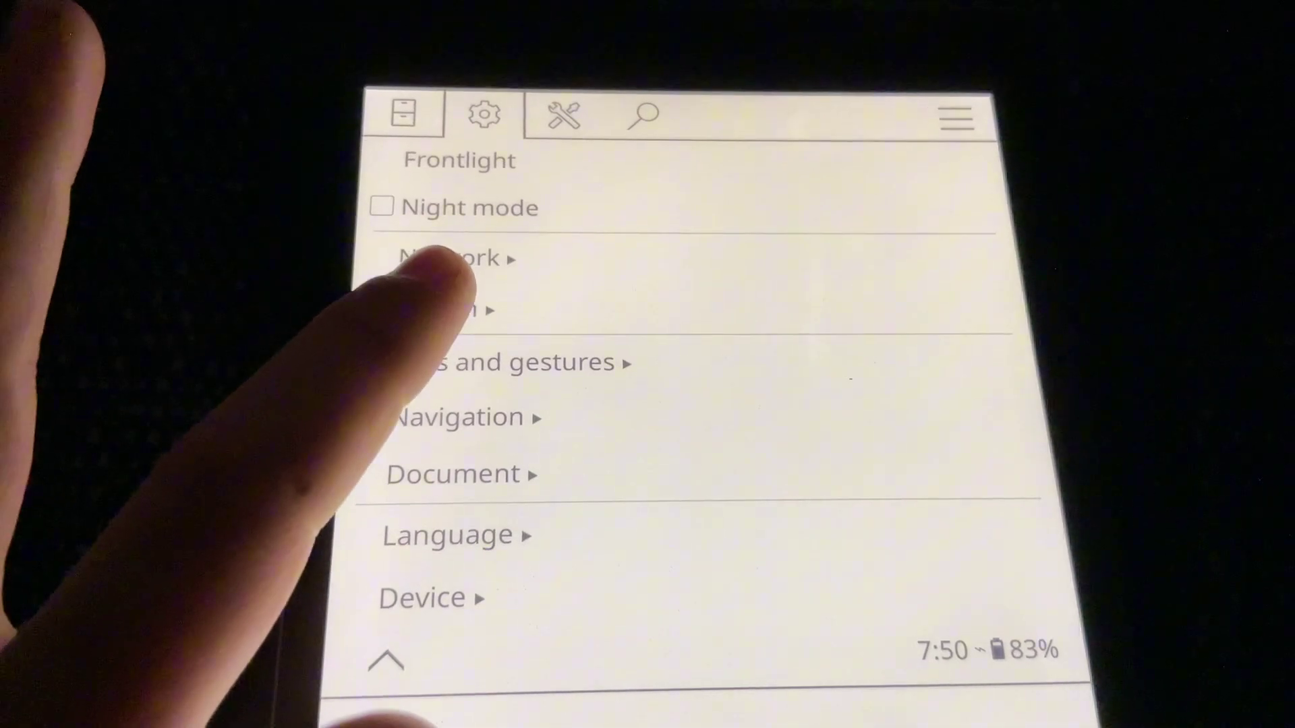
left_click(456, 362)
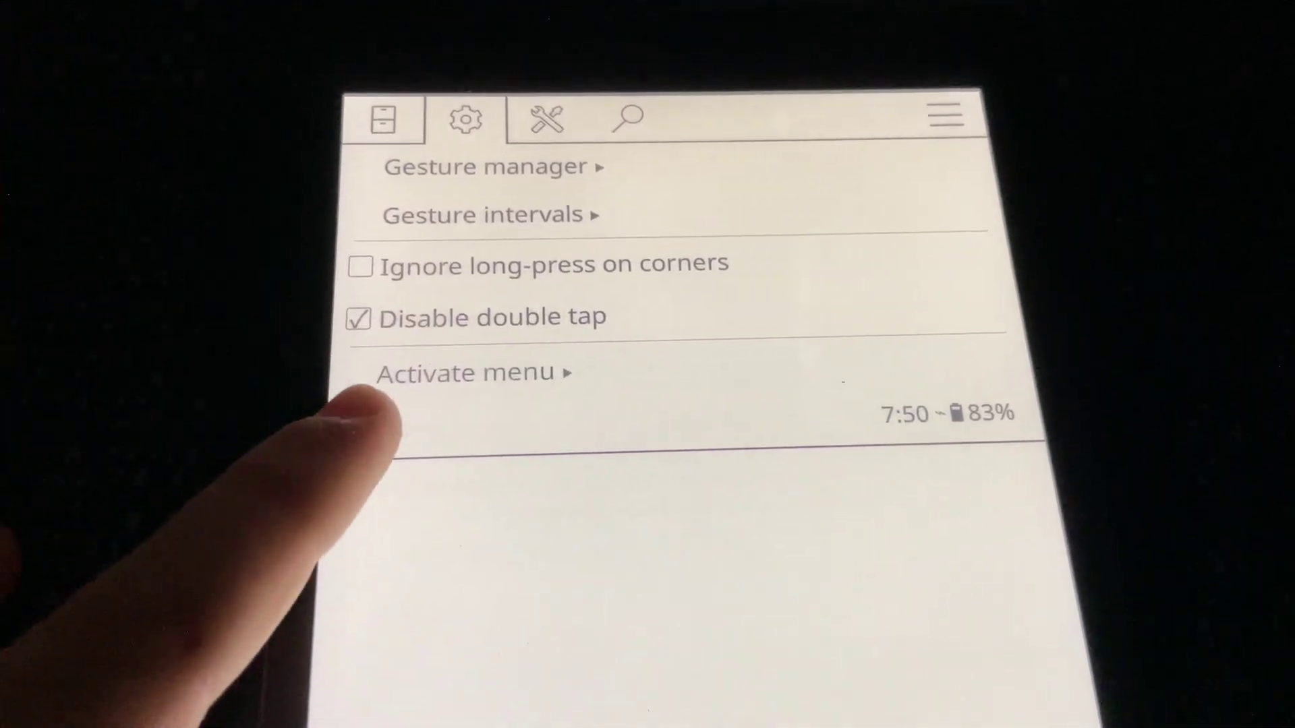
left_click(547, 567)
left_click(607, 132)
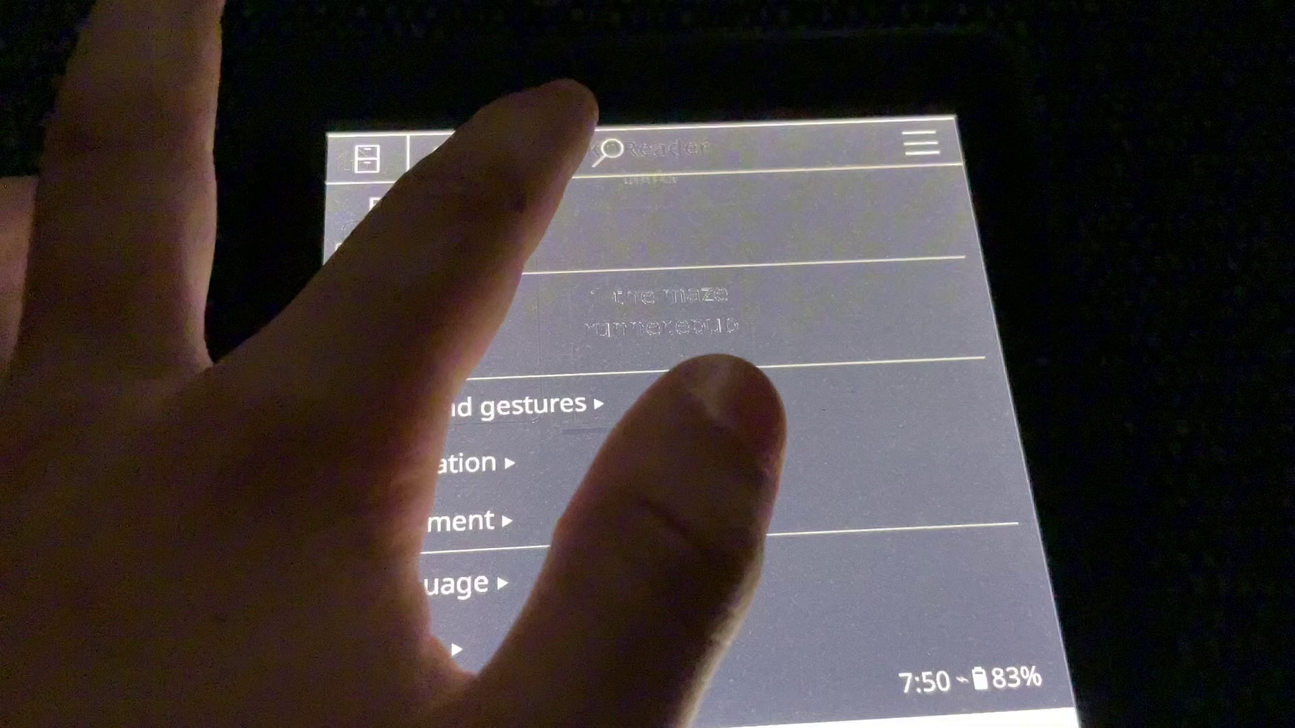
left_click(465, 347)
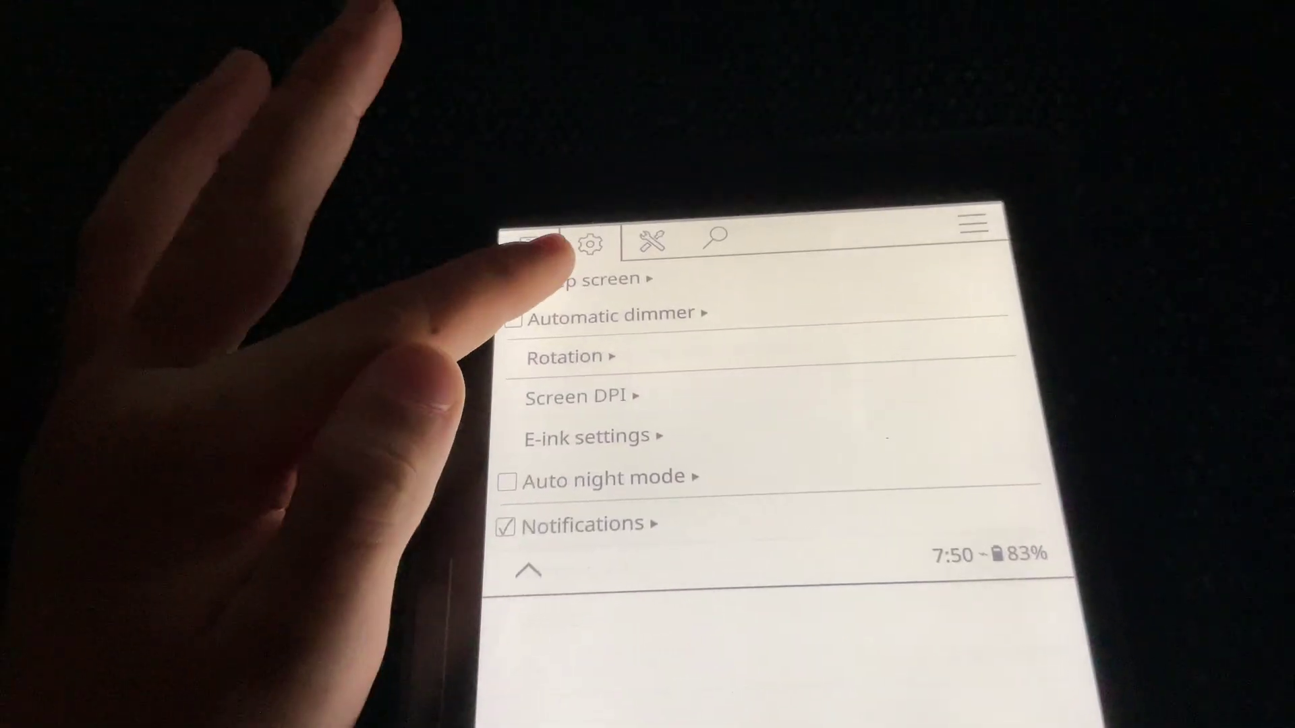
left_click(592, 280)
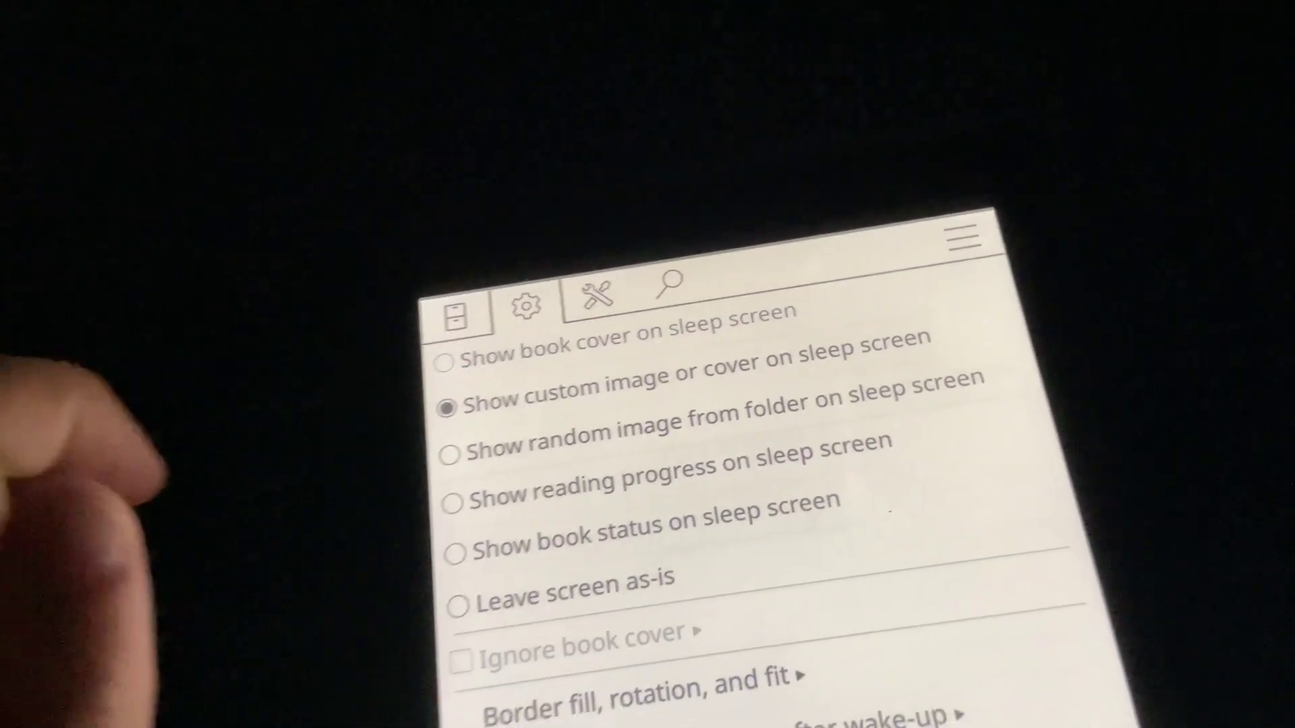
left_click(596, 322)
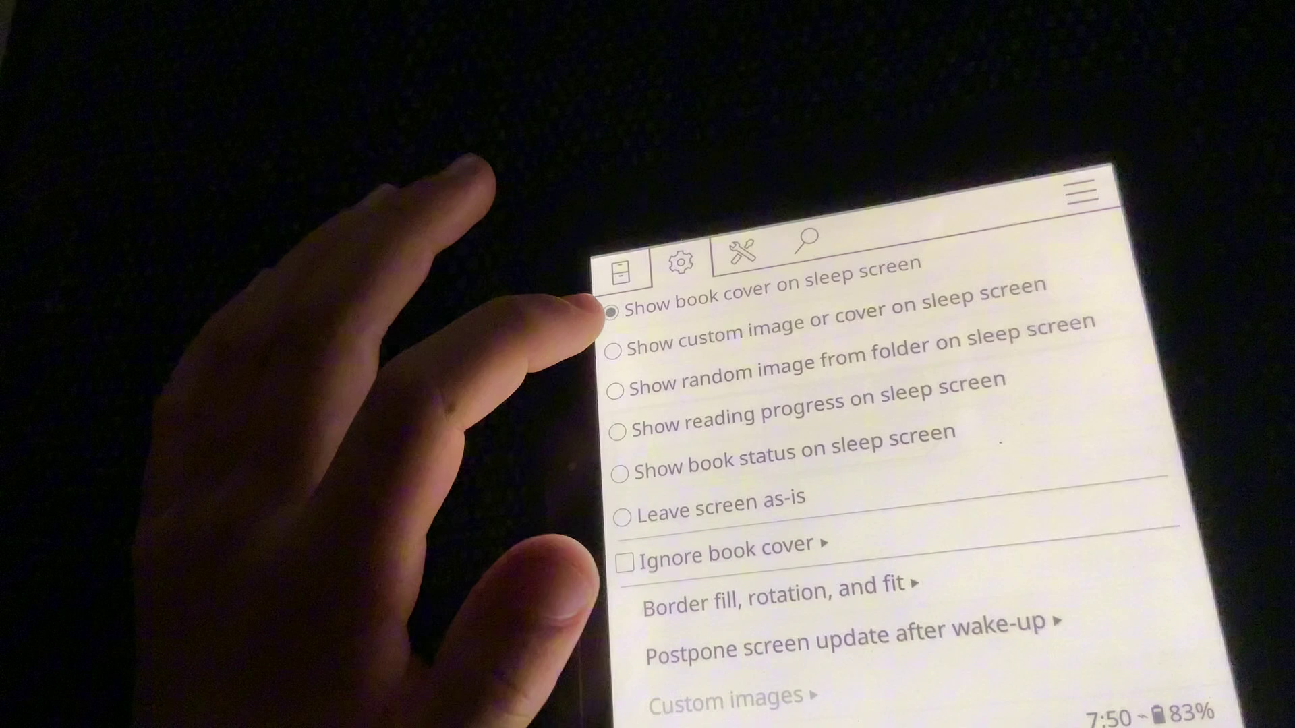
left_click(628, 357)
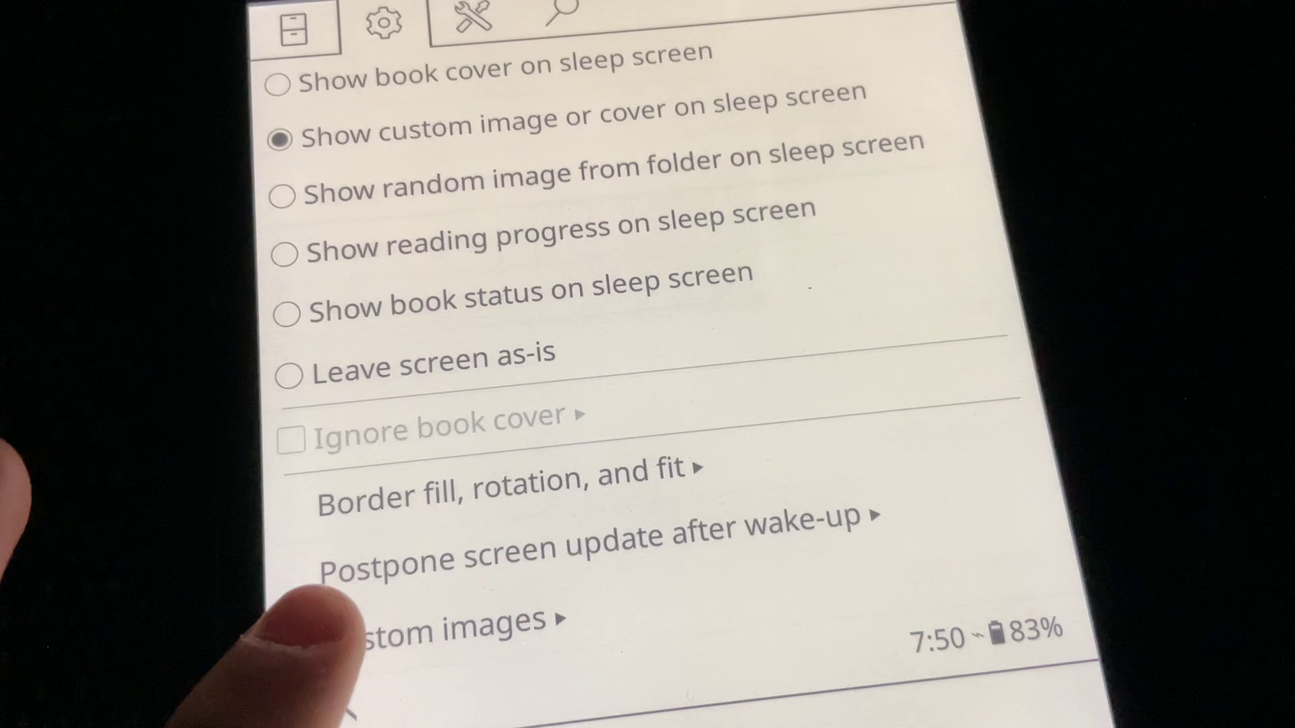
Check the current custom sleep screen image, then browse files for a new one
left_click(486, 541)
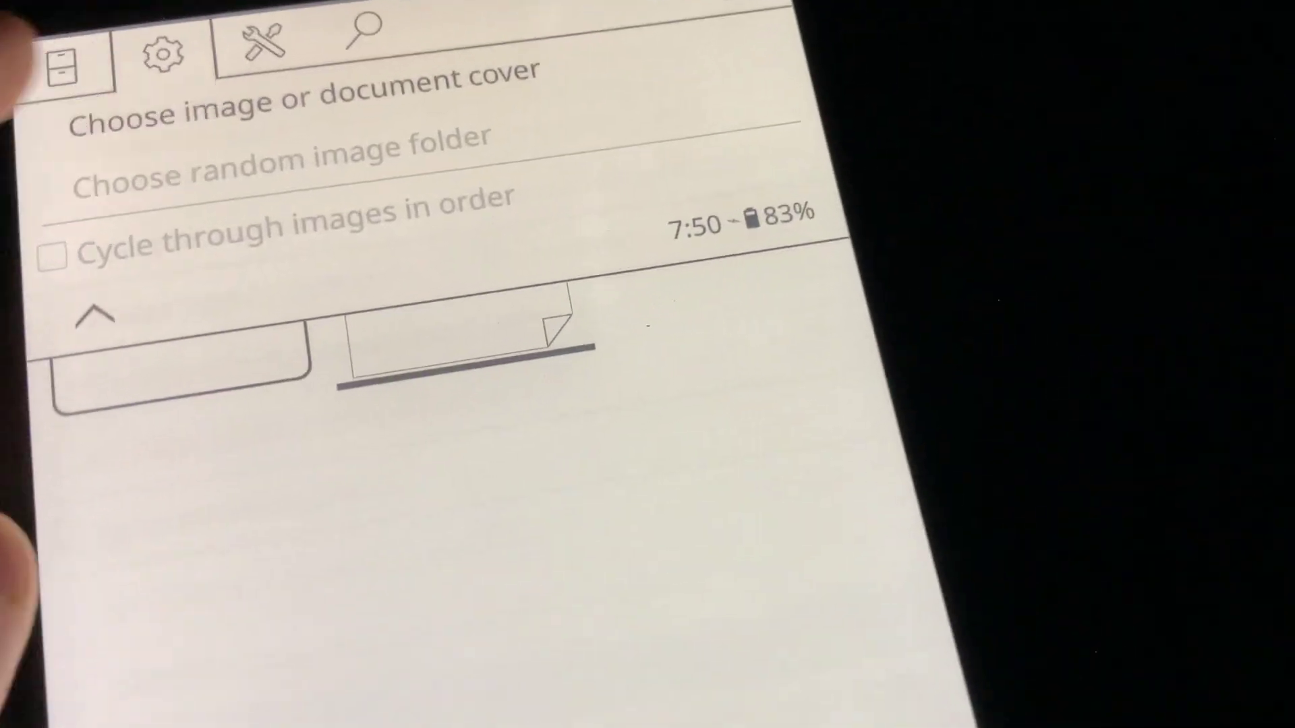
left_click(304, 99)
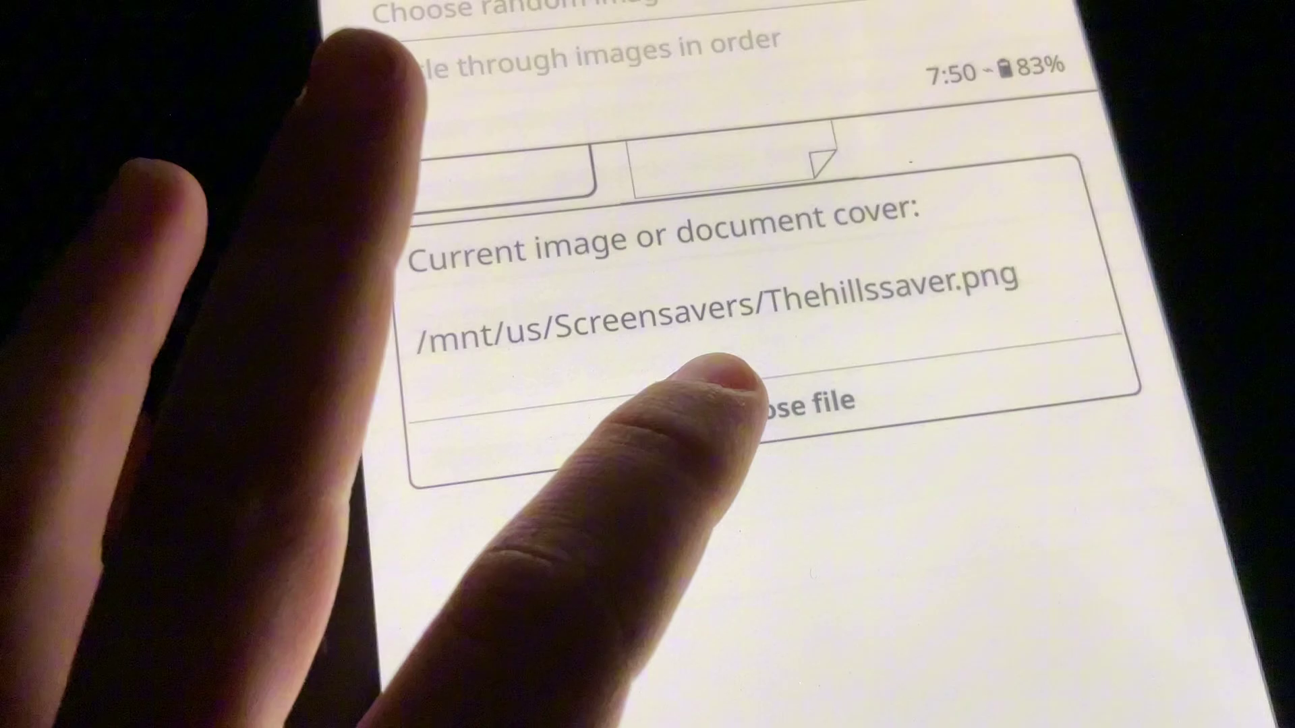
left_click(769, 400)
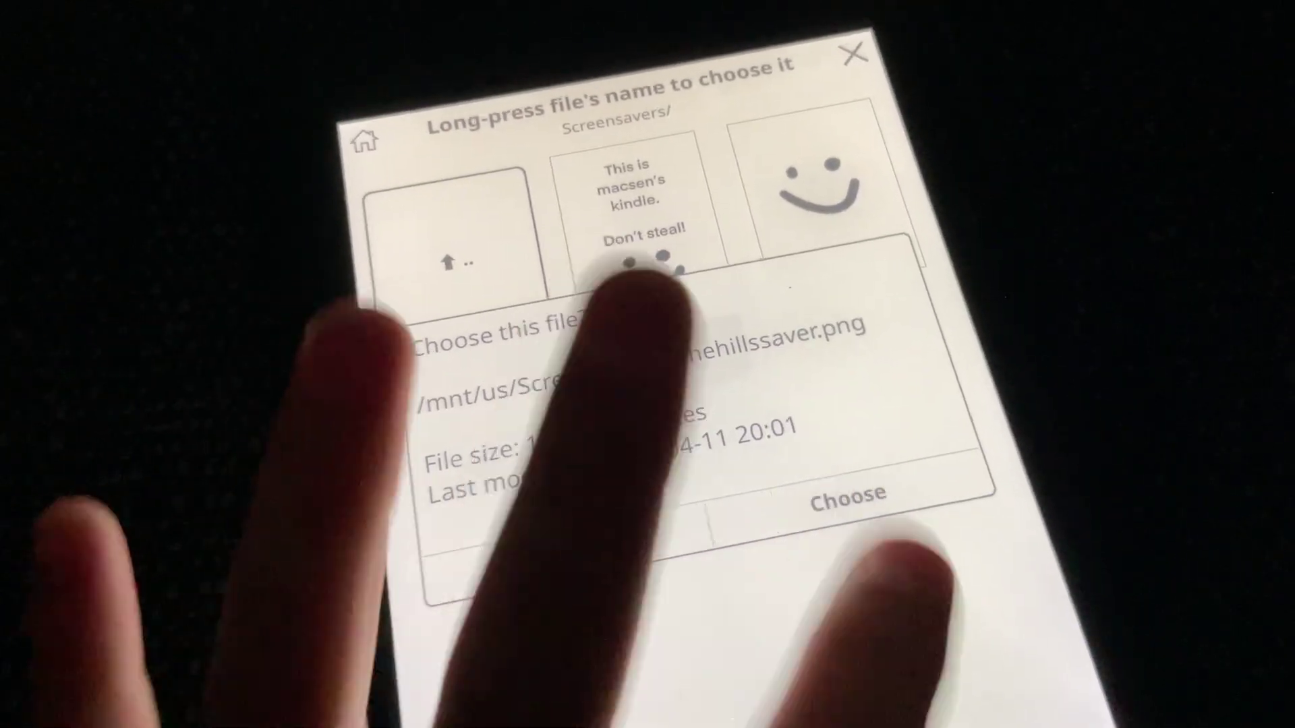
left_click(849, 496)
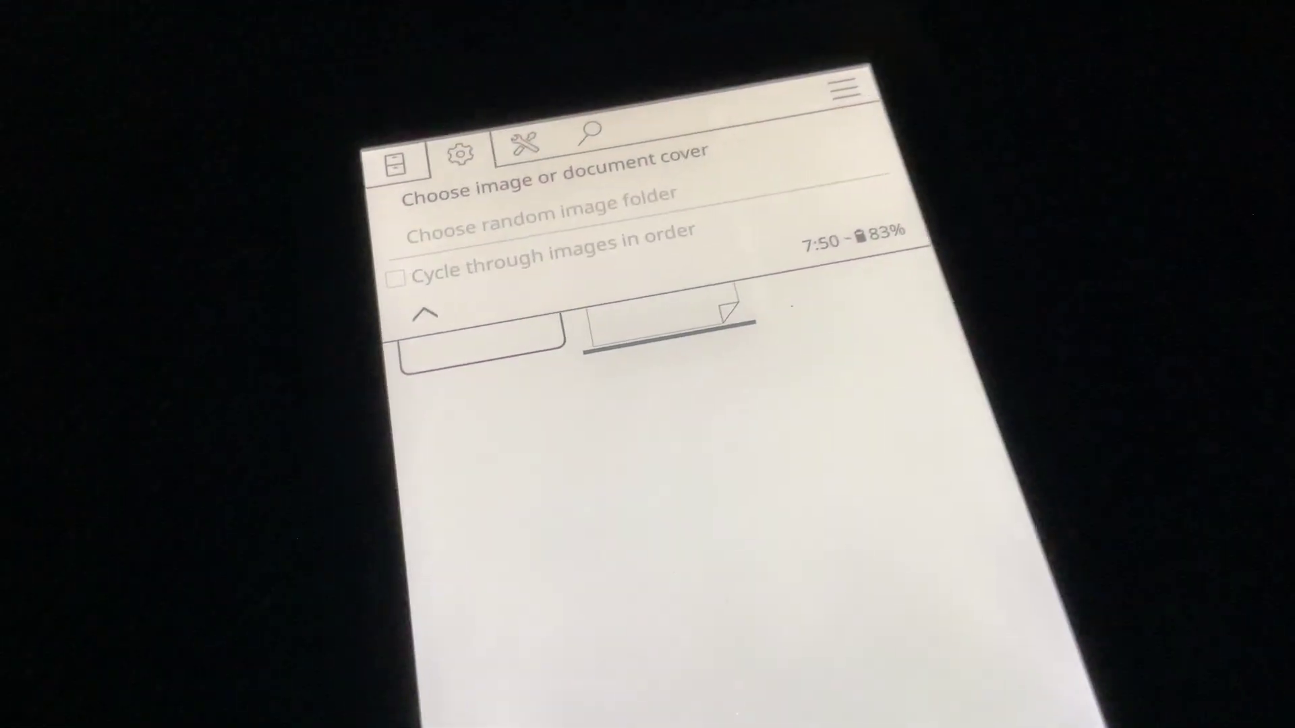